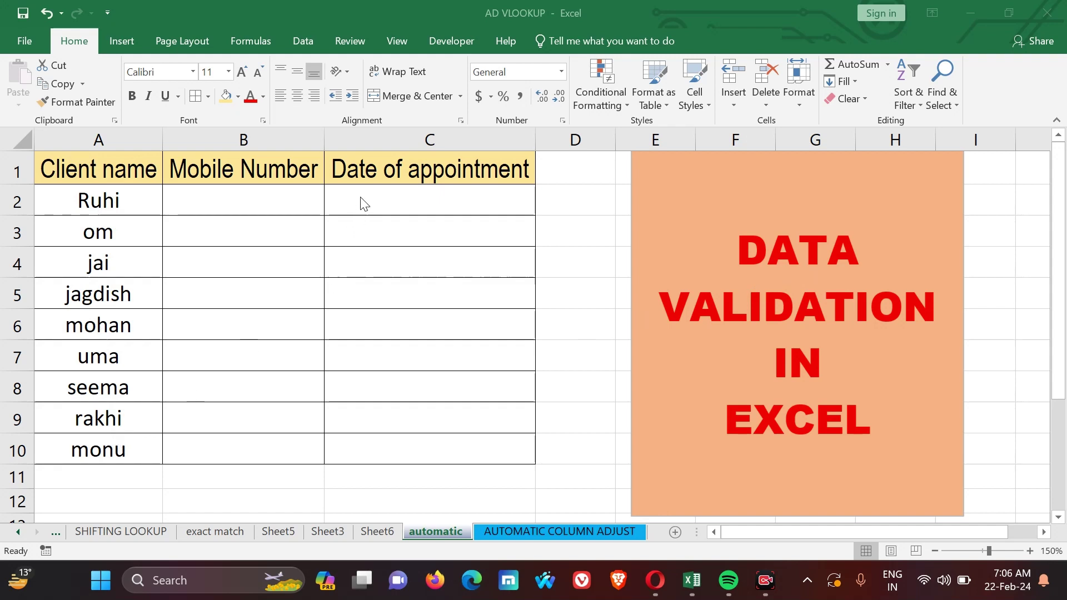
Select the Mobile Number column B and open its Data Validation settings.
left_click(243, 213)
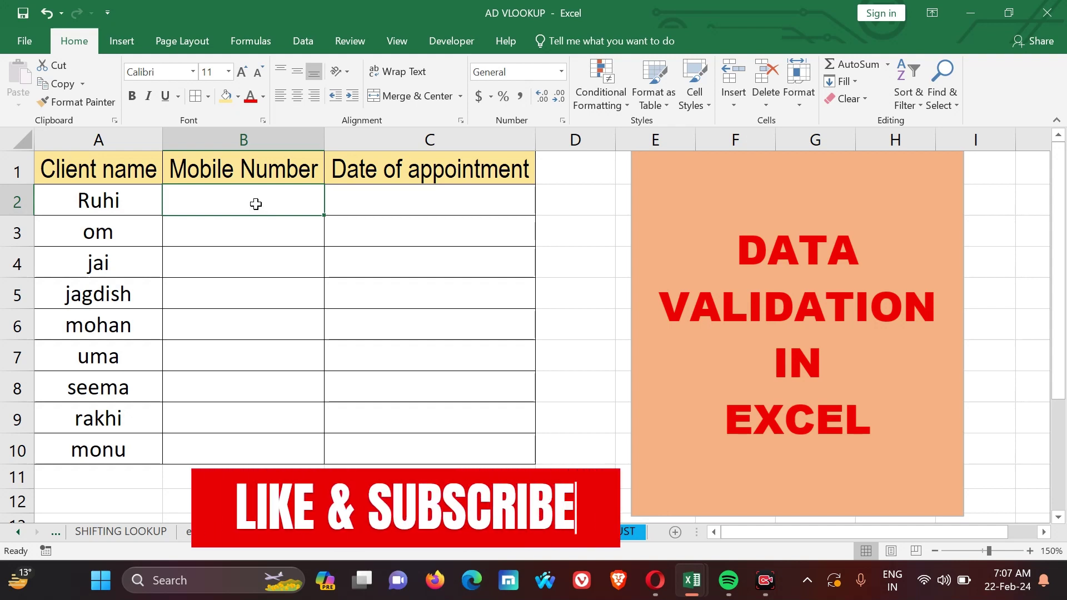
left_click(438, 213)
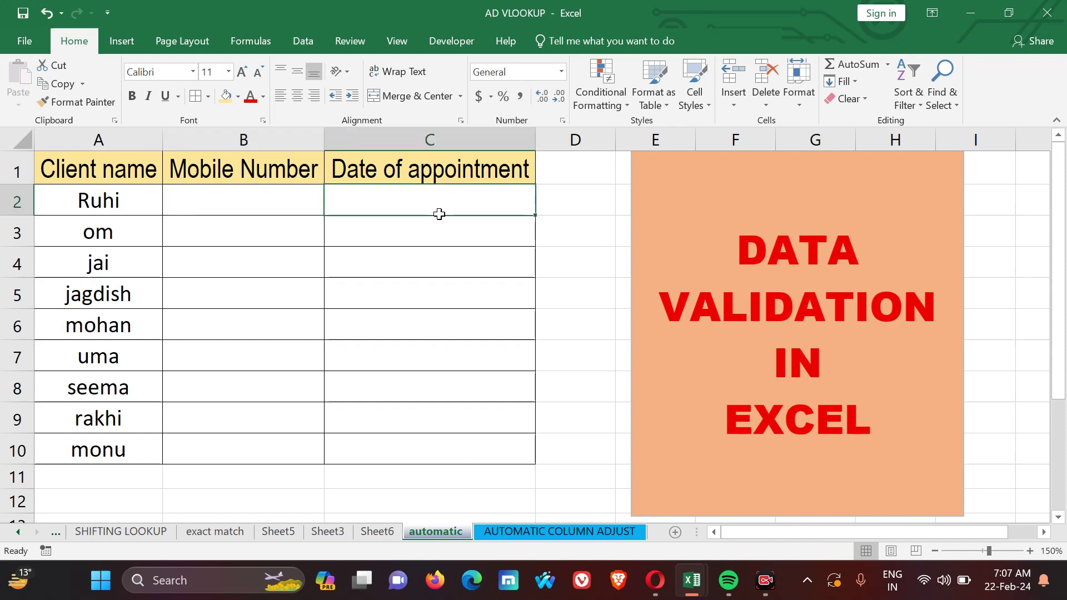
left_click(442, 283)
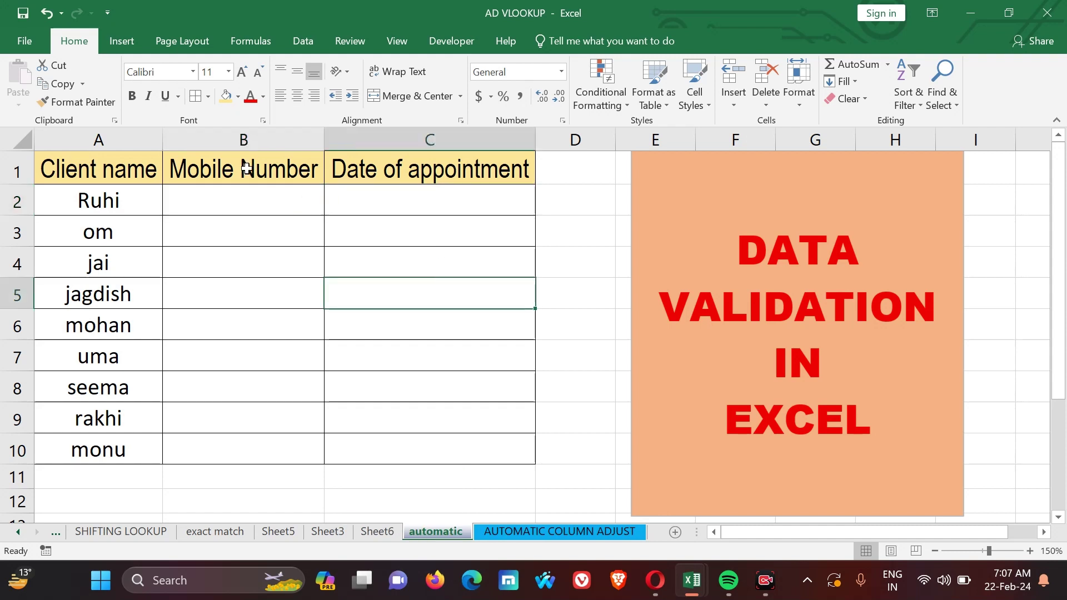
left_click(231, 133)
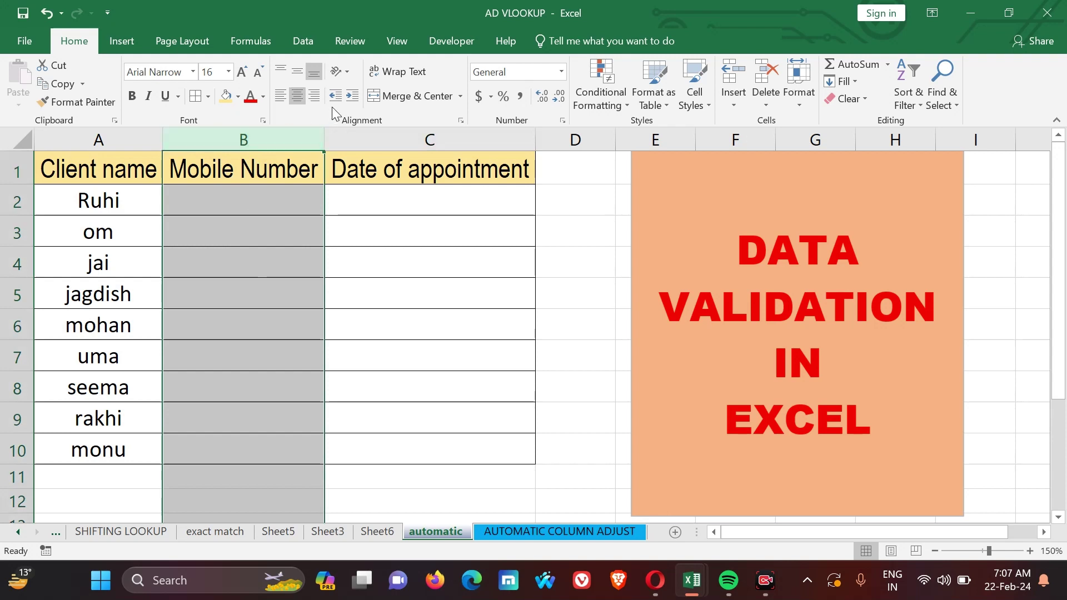
left_click(309, 43)
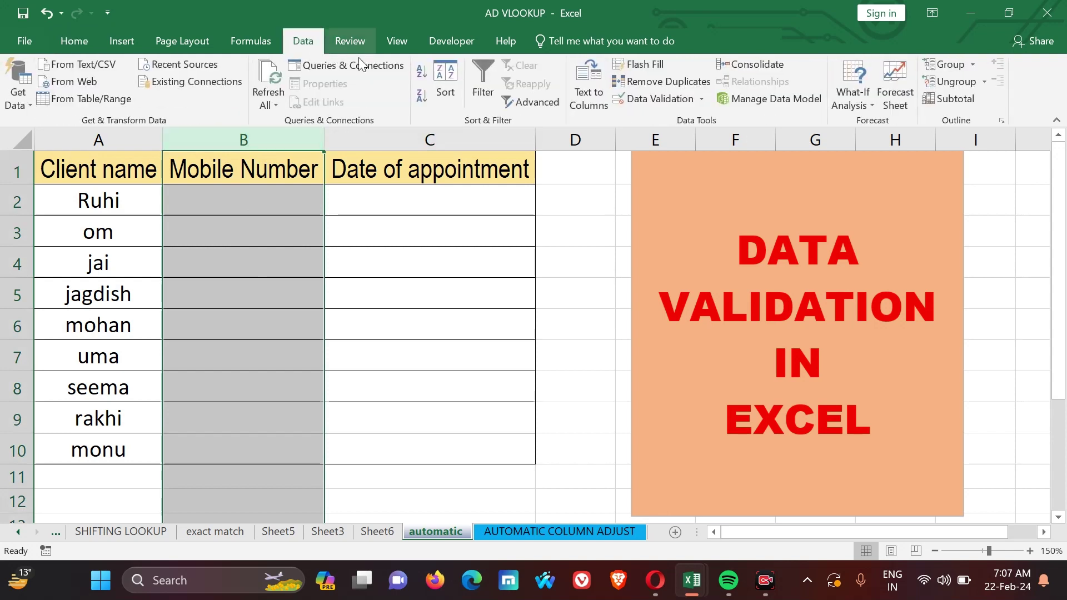
left_click(661, 98)
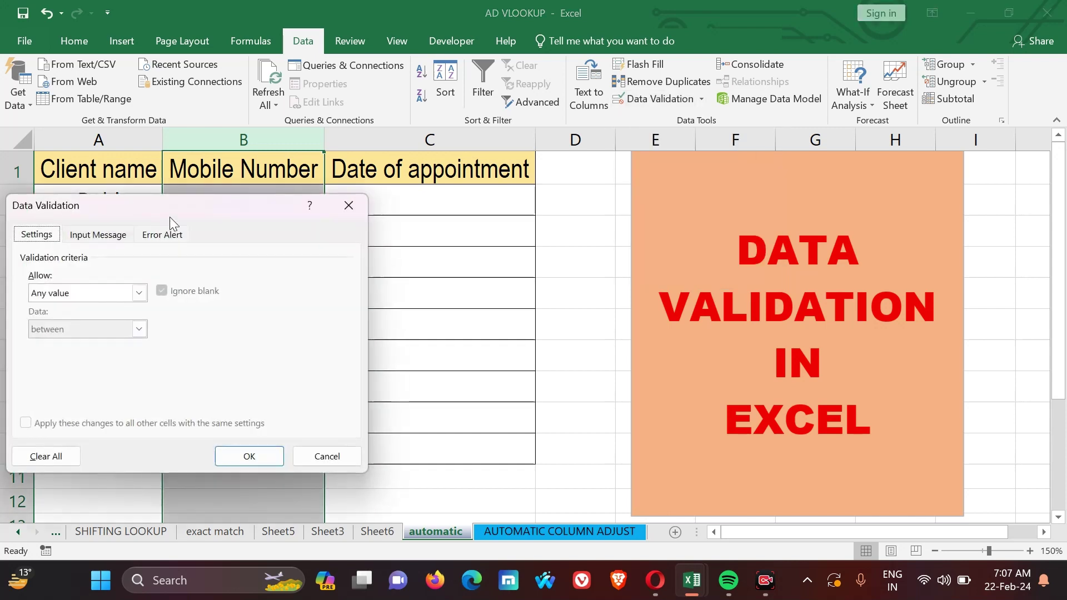
mouse_move(184, 205)
left_mouse_down()
mouse_move(501, 181)
mouse_move(610, 149)
left_mouse_up()
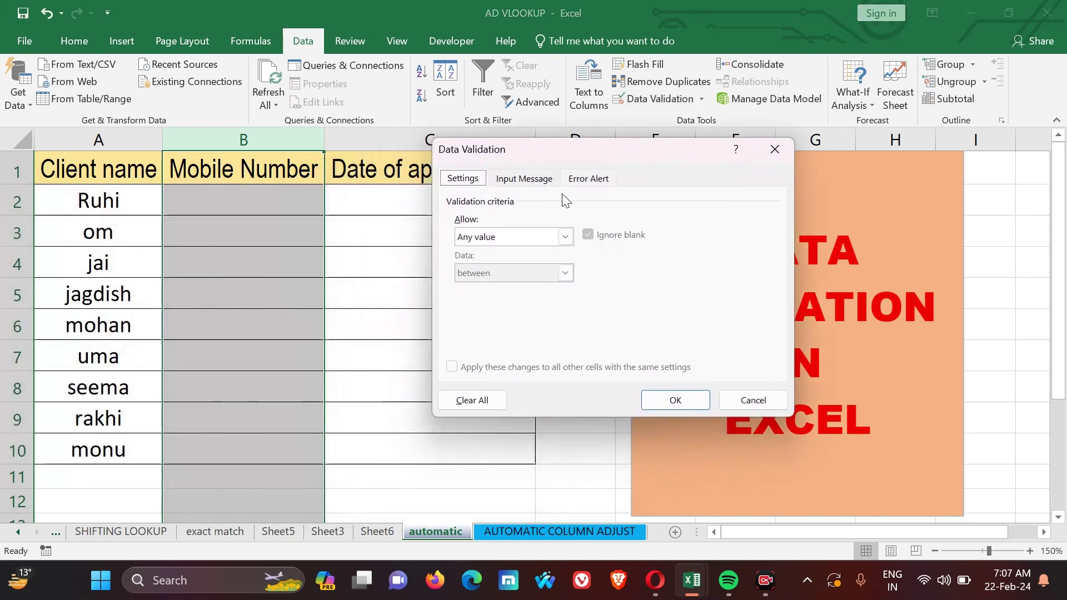
Allow only entries whose text length equals 10.
left_click(565, 238)
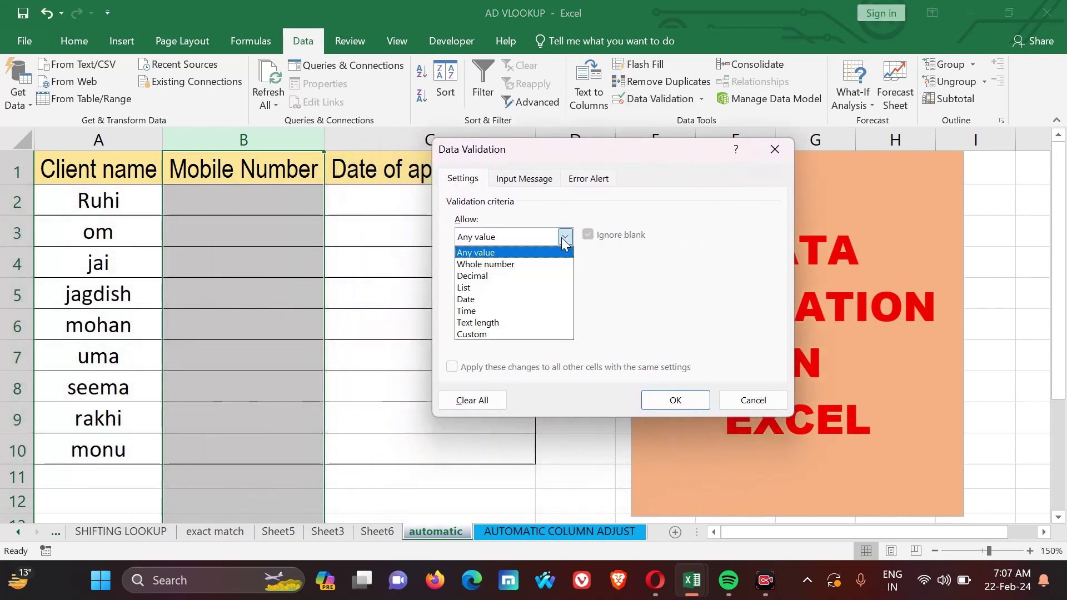
left_click(508, 324)
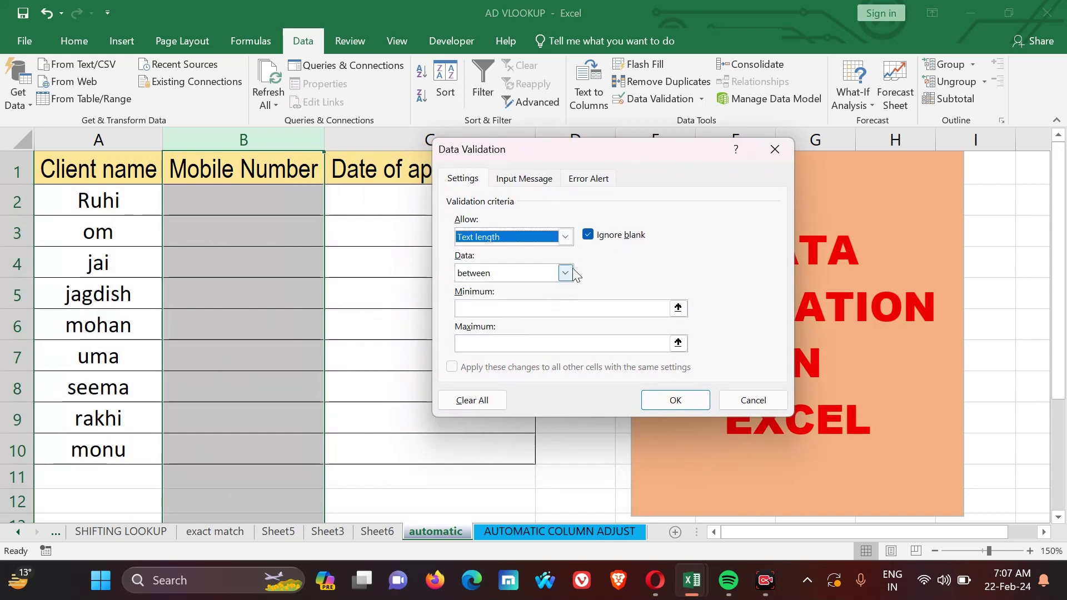
left_click(567, 273)
left_click(485, 312)
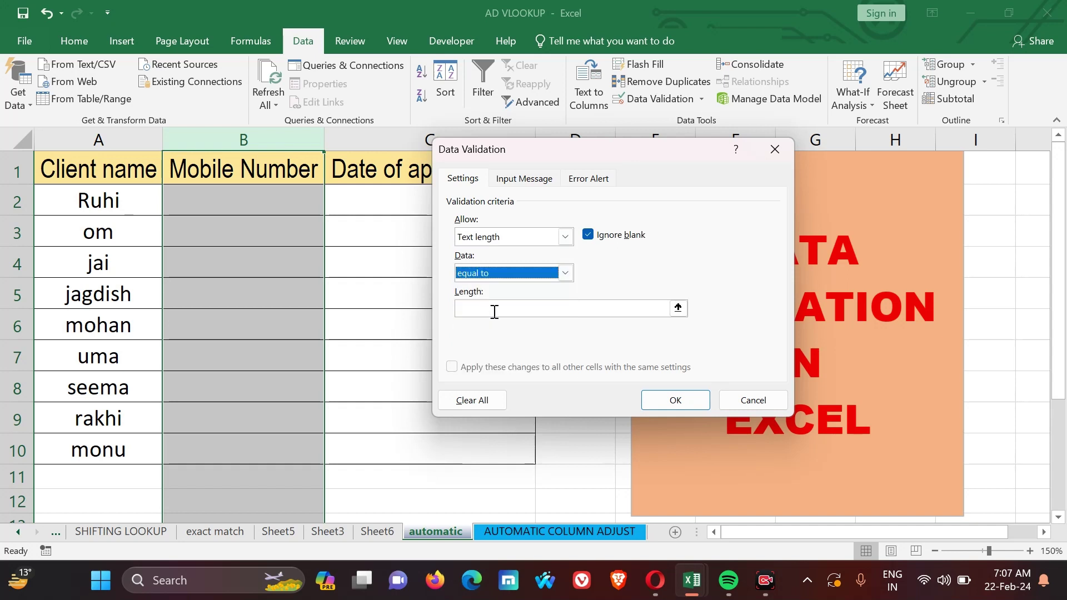
left_click(498, 310)
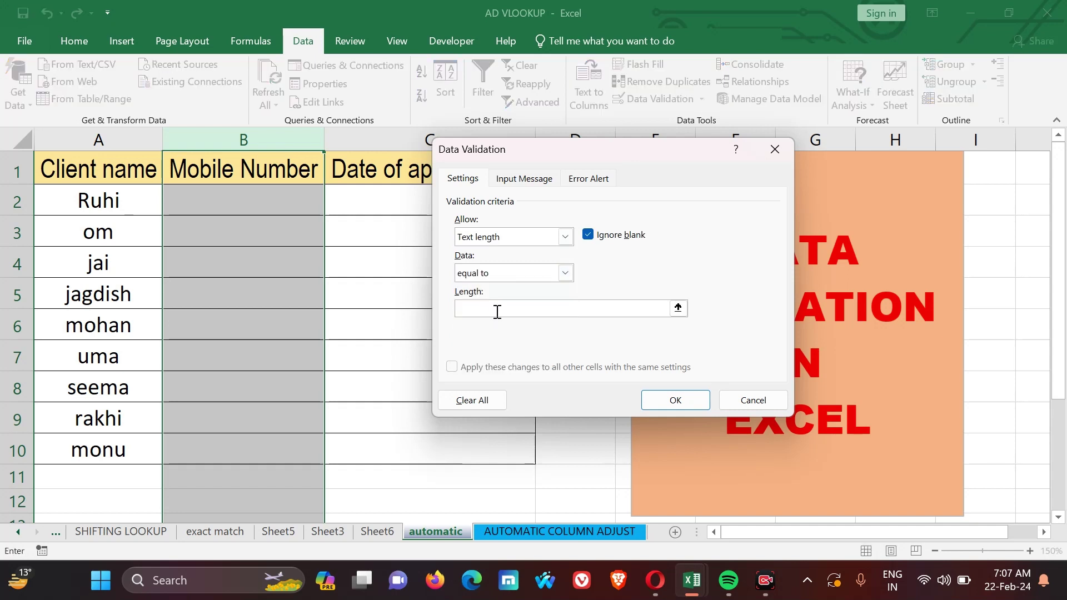
type("10")
left_click(492, 306)
Add stop alert 'attentation please' with message 'please check your mobile number that should 10 digit'.
left_click(594, 180)
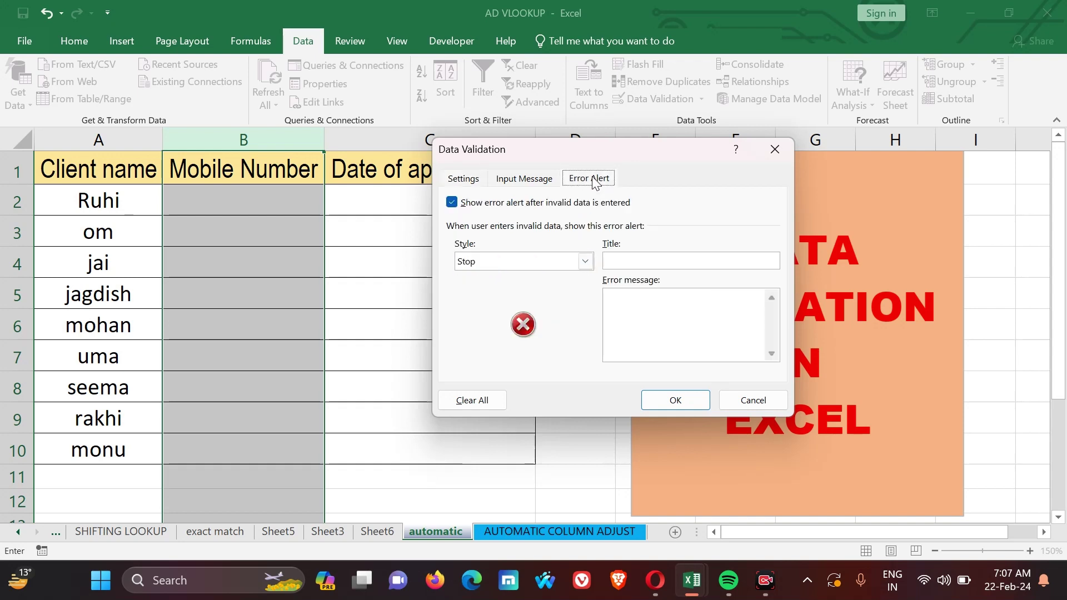
left_click(642, 260)
type("a")
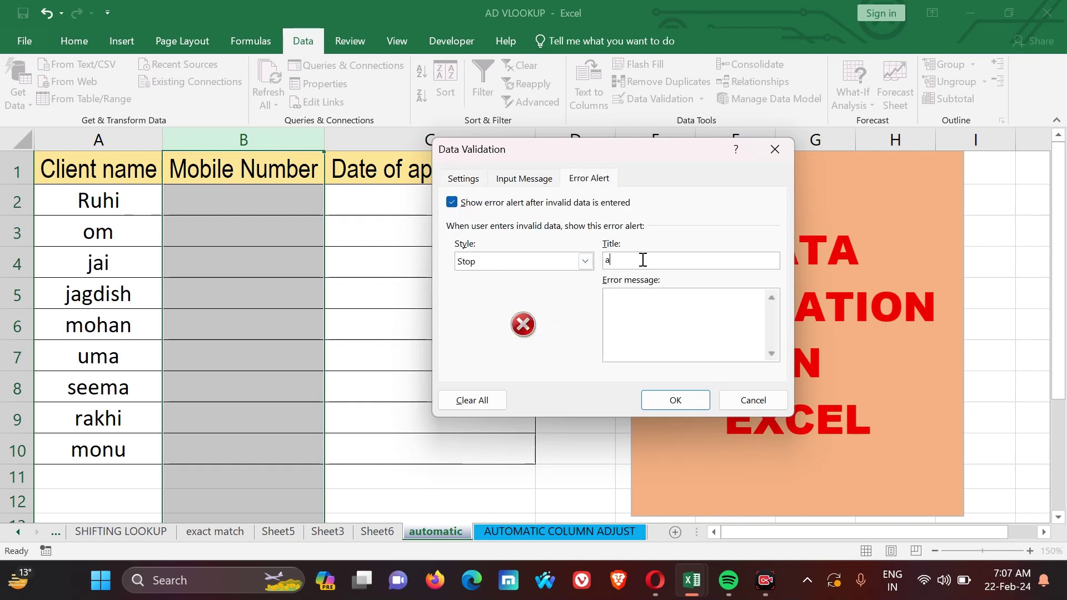
type("tten")
type("tation plea")
left_click(655, 302)
type("ease ")
type("check")
type(" your mobile nu")
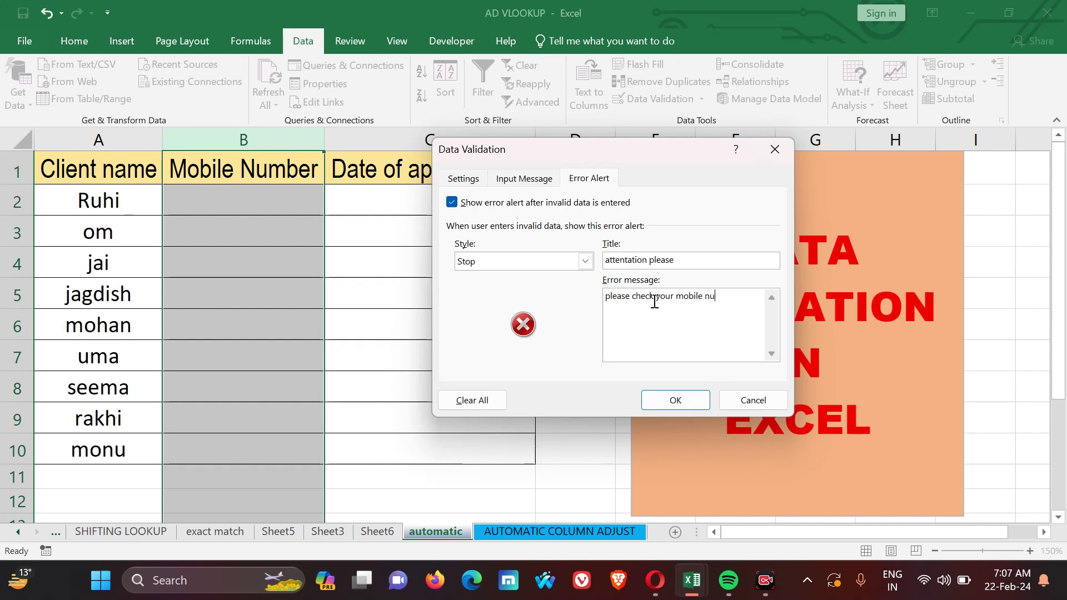
type("mber ")
type("th")
type("at sh")
type("ould 1")
type("0 digi")
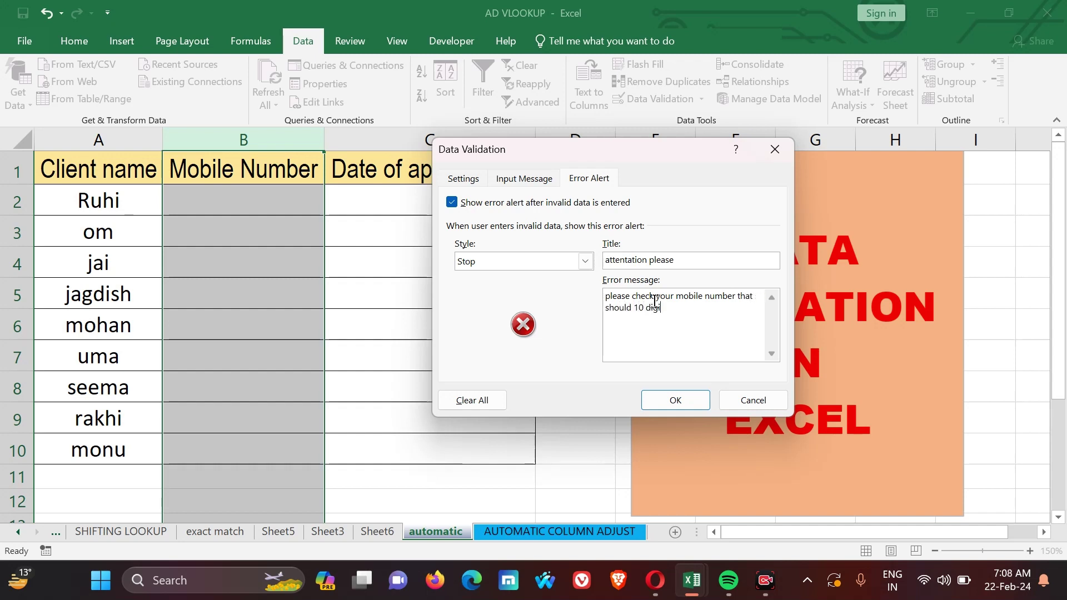
type("t")
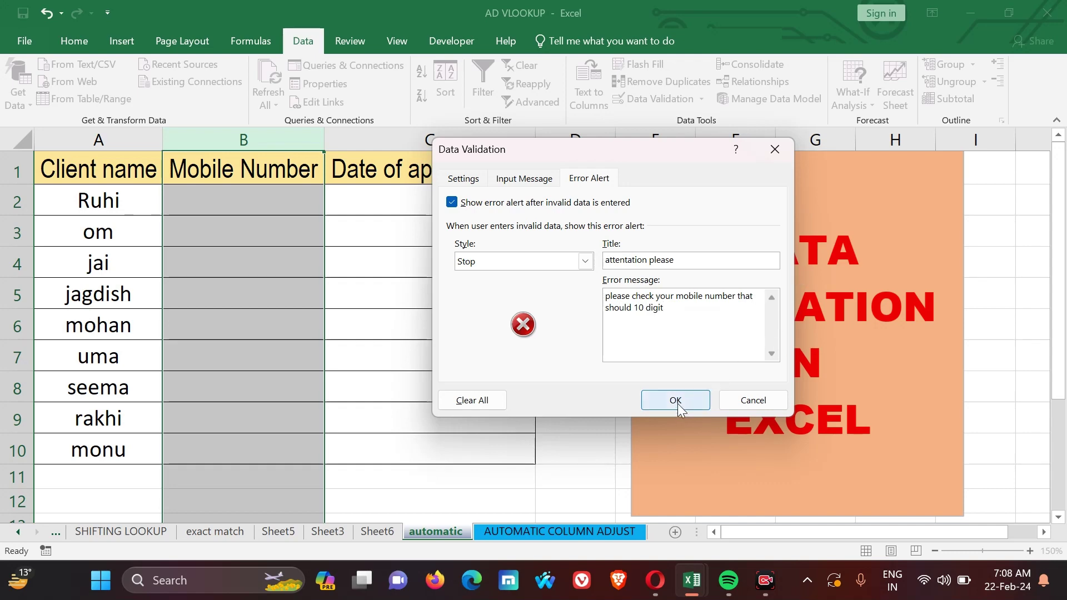
left_click(678, 402)
left_click(433, 236)
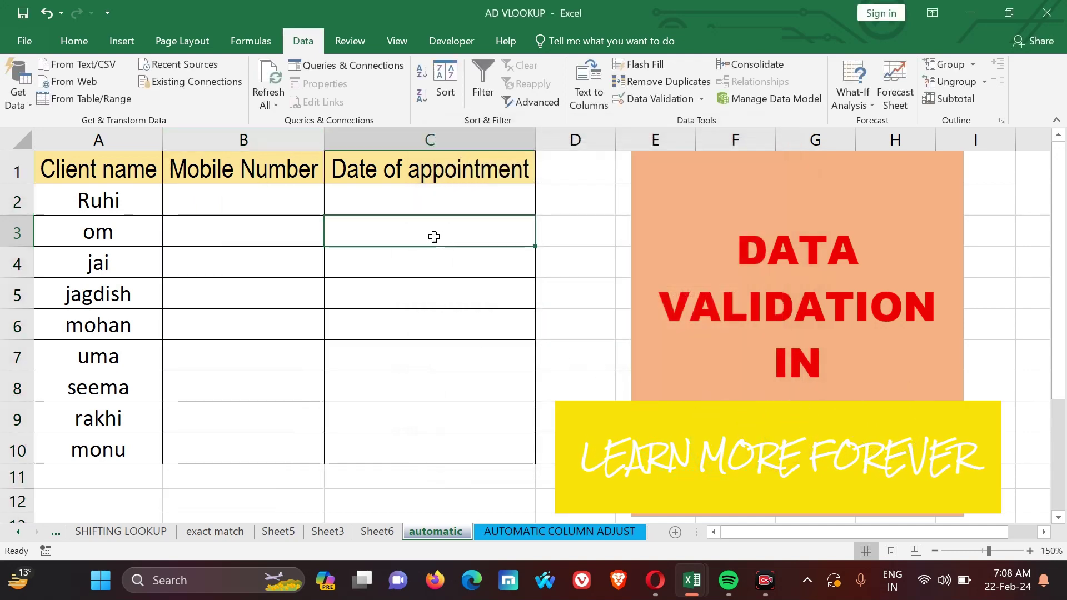
left_click(263, 212)
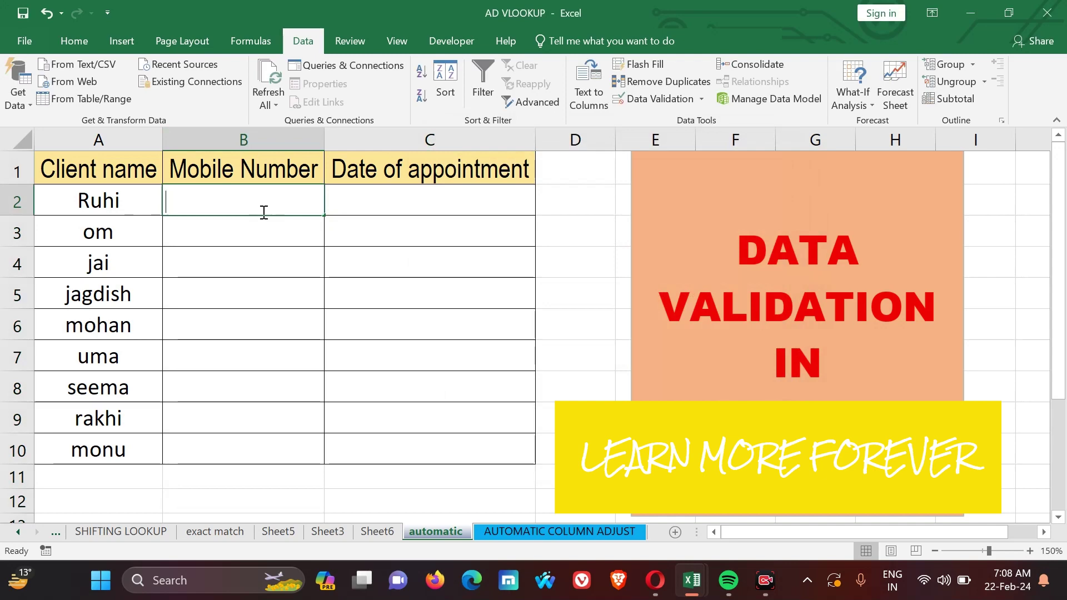
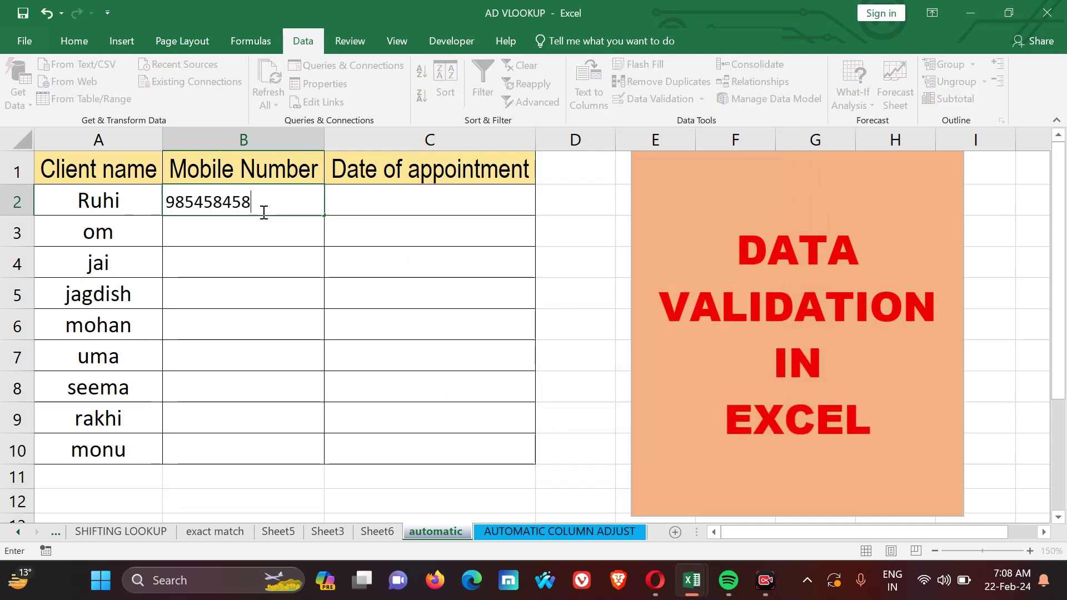
key("Return")
Enter the 9-digit 784584584 in B3, cancel the rejection, and select the Date of appointment column.
type("784")
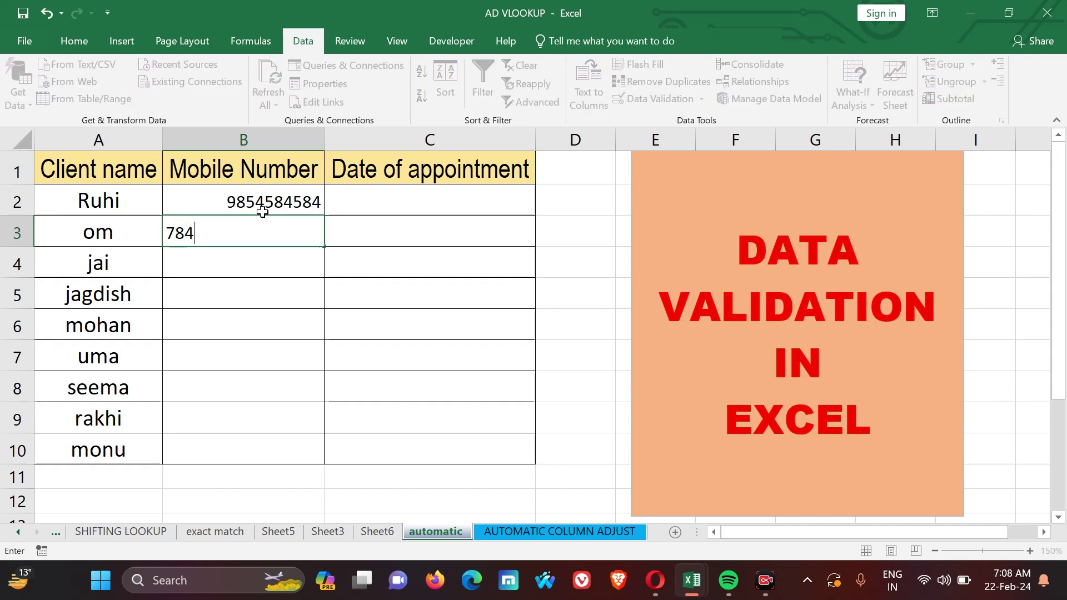
type("584584")
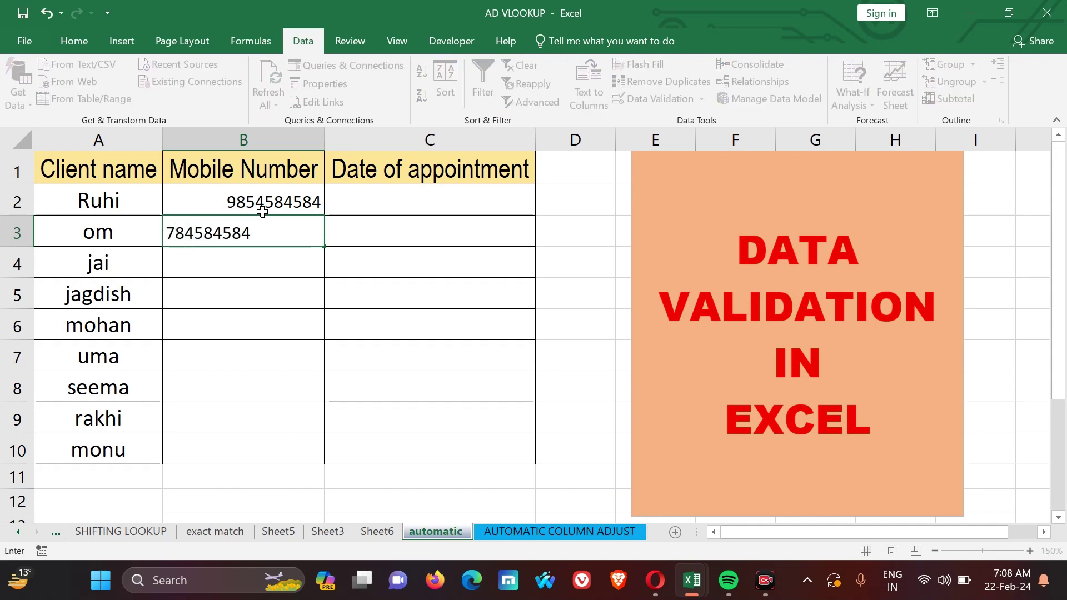
key("Return")
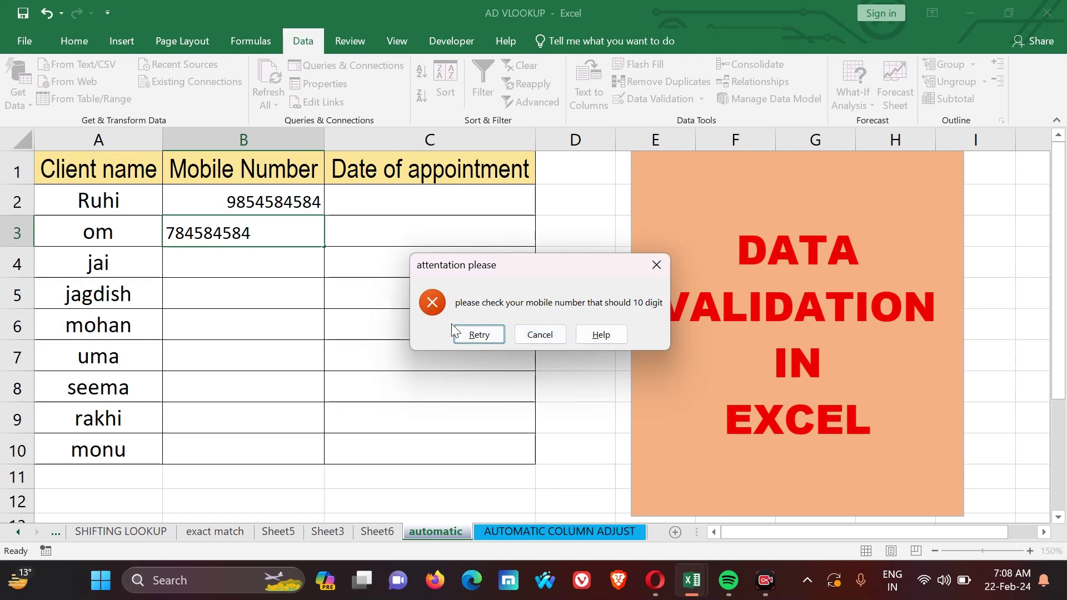
left_click(657, 265)
left_click(503, 241)
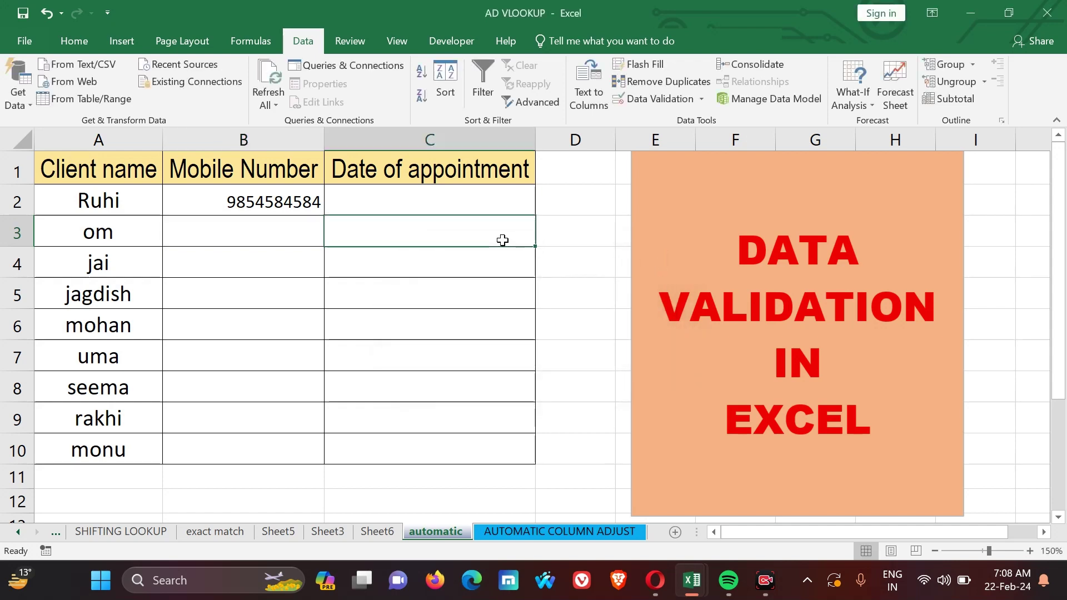
left_click(451, 134)
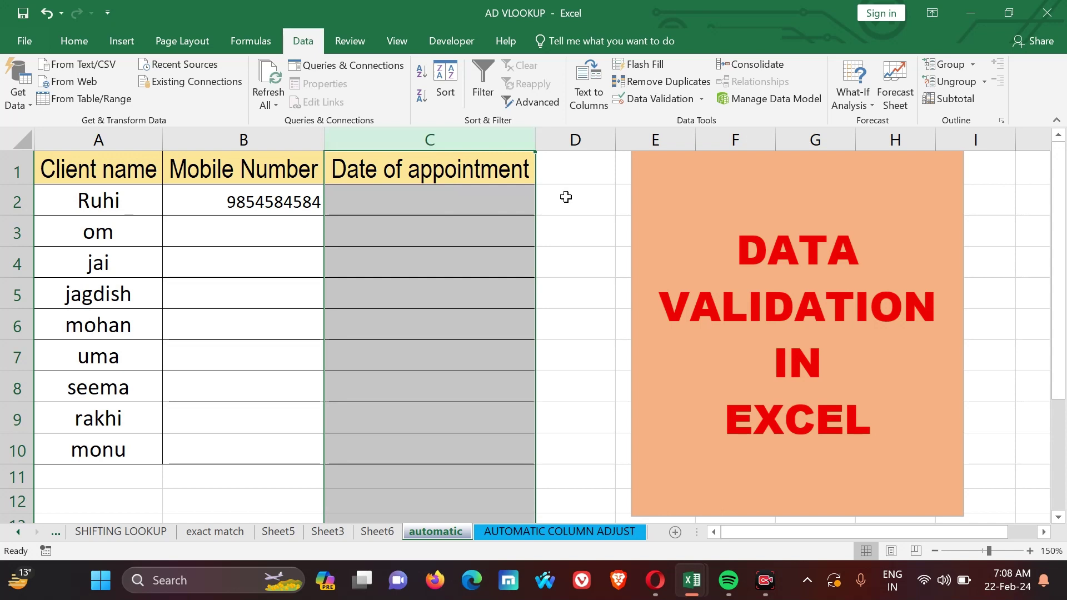
Restrict the Date of appointment column to dates between 12-3-2024 and 15-3-2024.
left_click(631, 98)
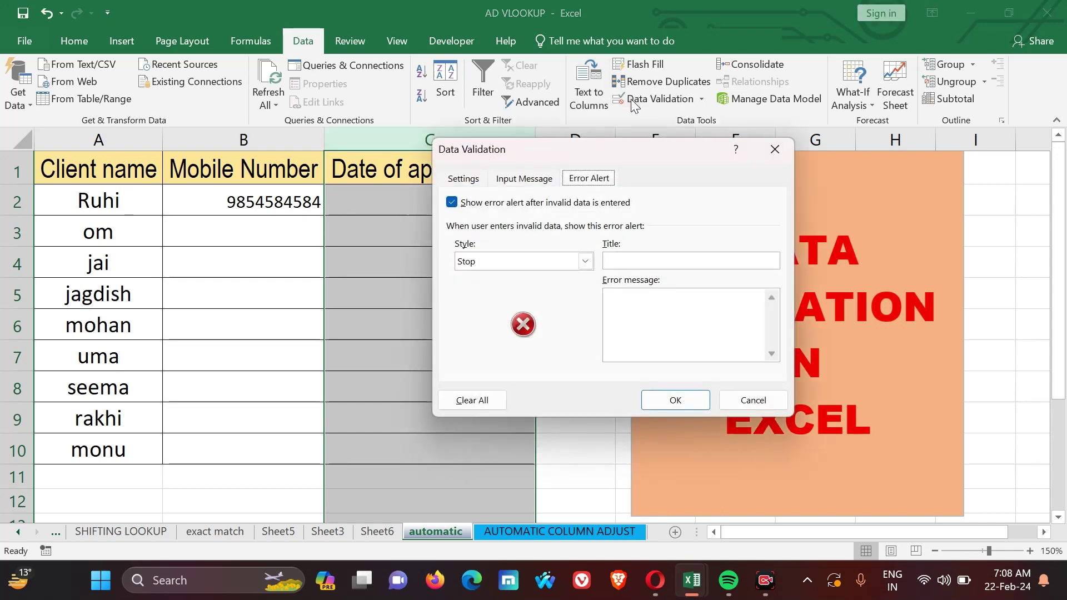
left_click(479, 189)
left_click(567, 238)
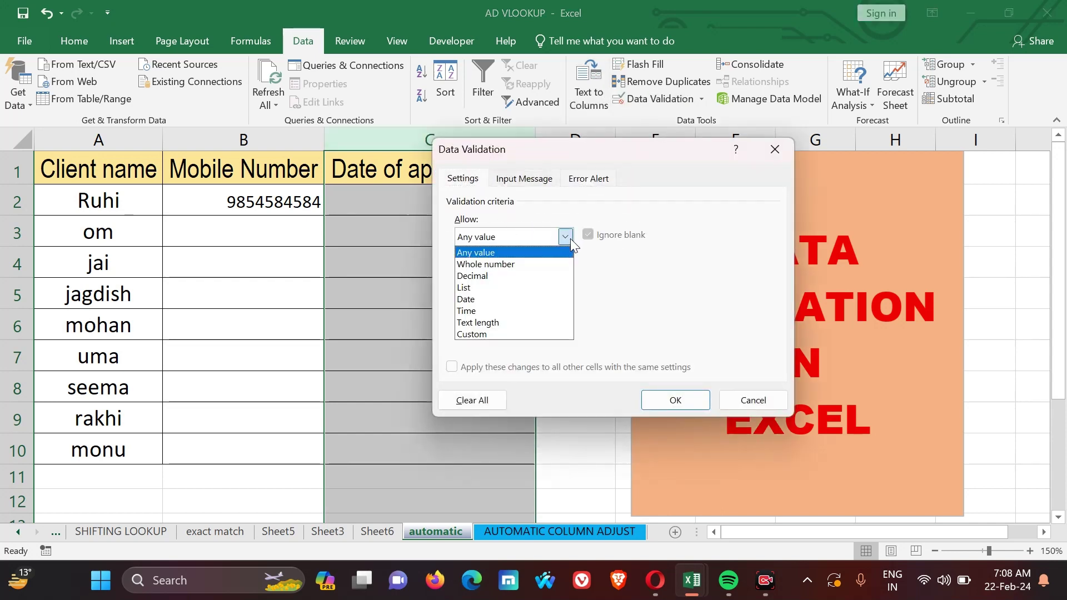
left_click(509, 299)
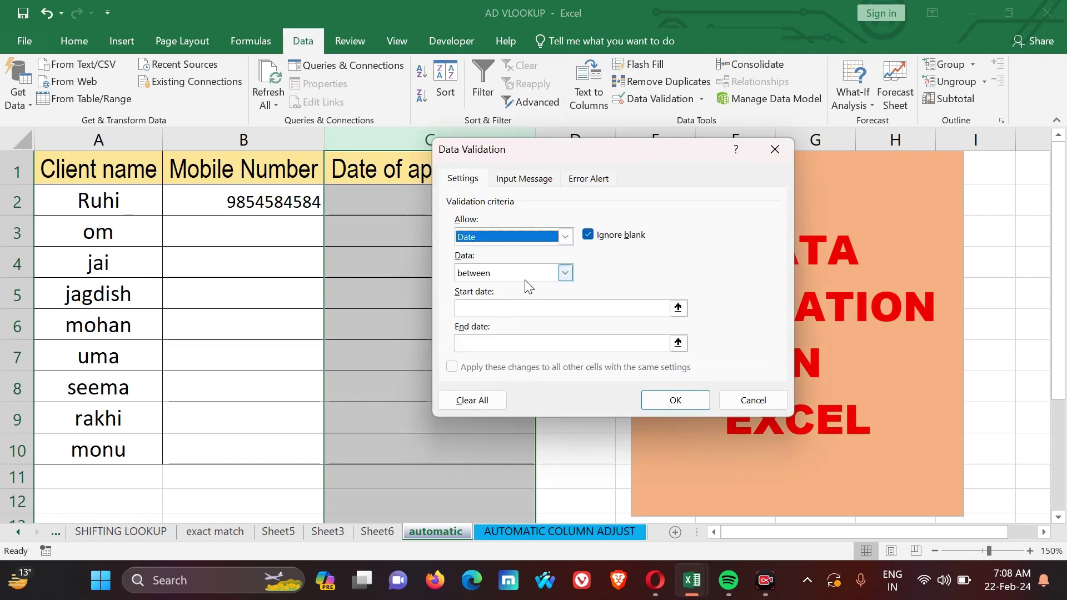
left_click(517, 311)
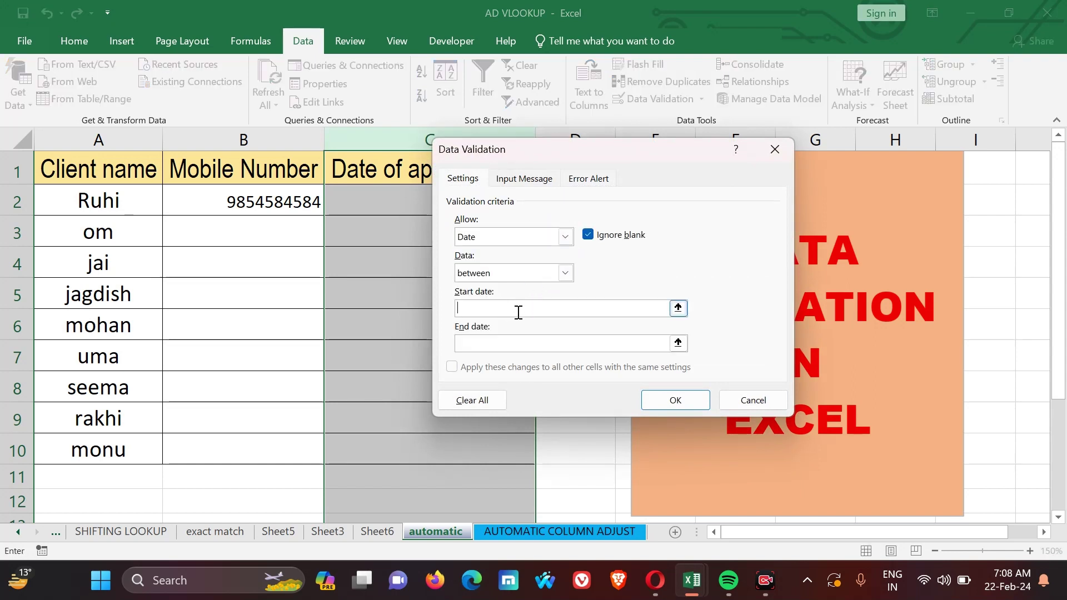
type("12-3-2024")
left_click(512, 344)
type("1")
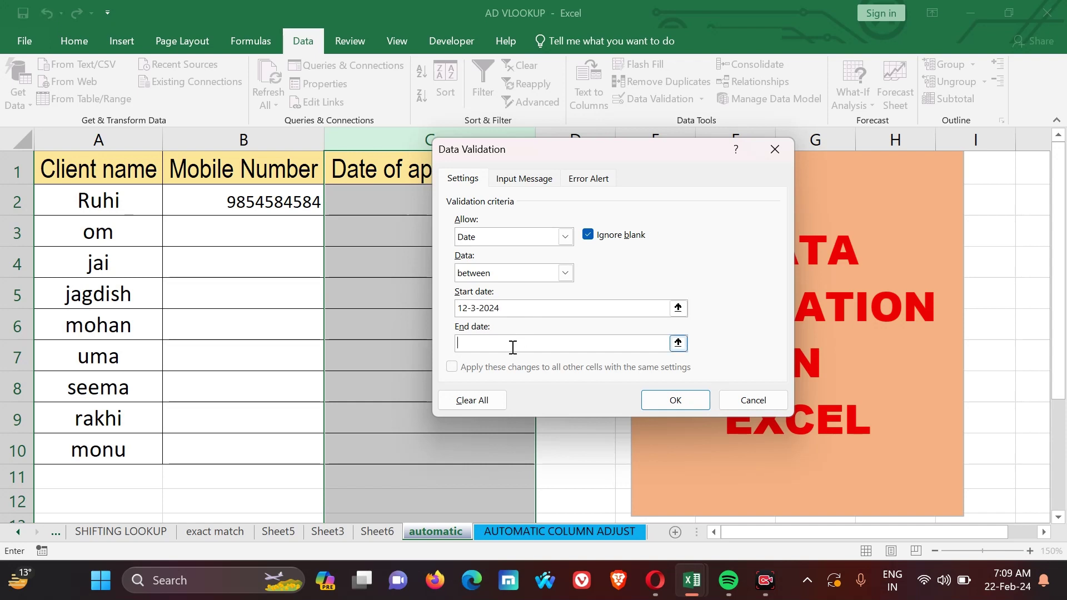
type("5-3-")
type("2024")
Add stop alert 'that is error' saying 'apppintment date is only between 15-3-2024 to 21-3-2024'.
left_click(590, 178)
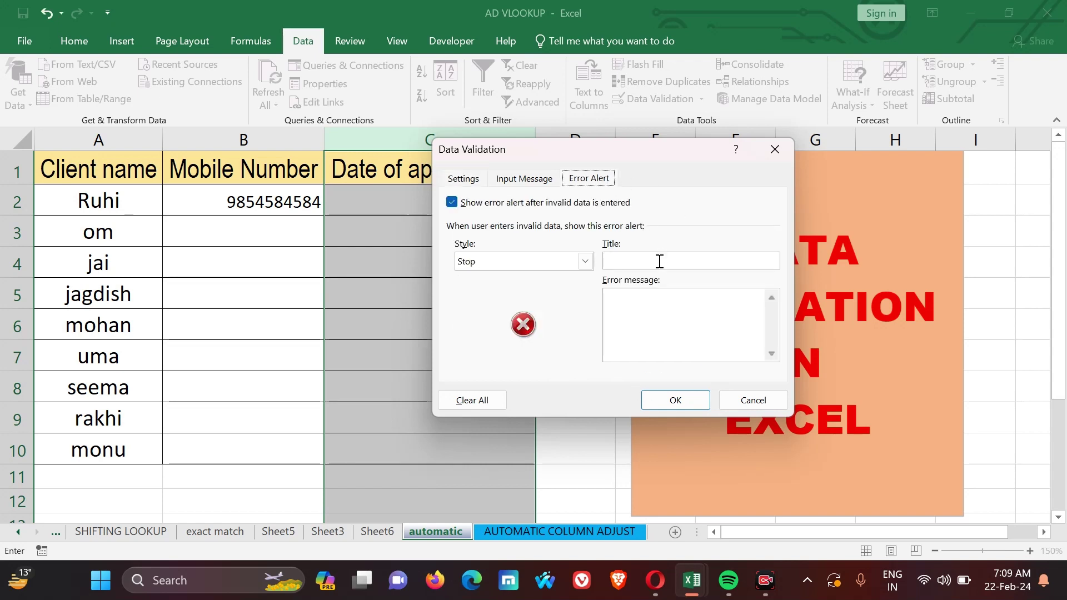
left_click(660, 261)
type("is error")
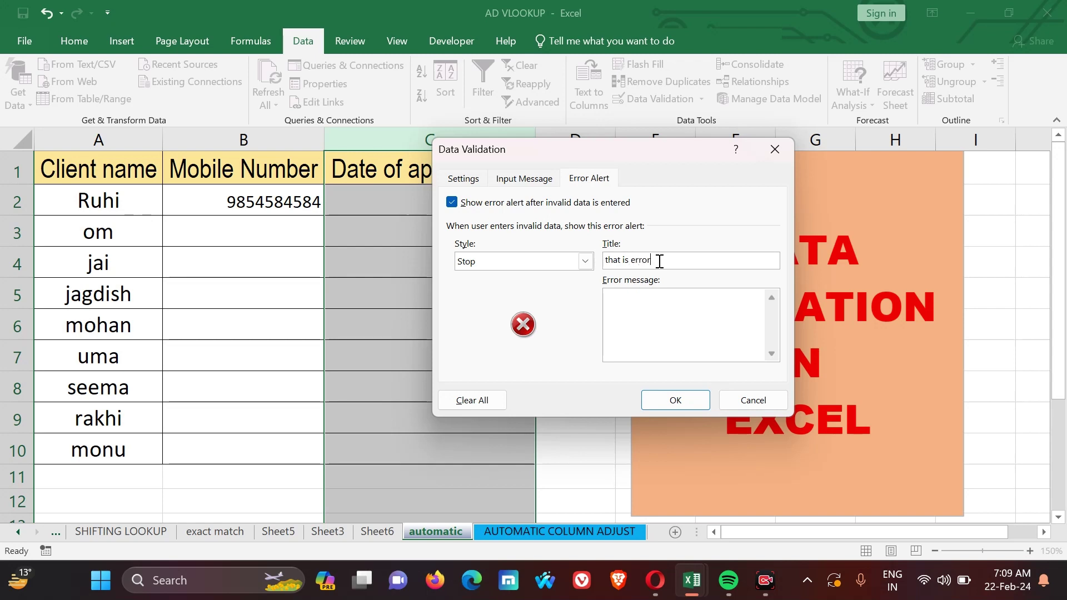
left_click(652, 331)
type("one")
type("app")
type("pintment")
type(" date is on")
type("y ")
type("bet")
type("we")
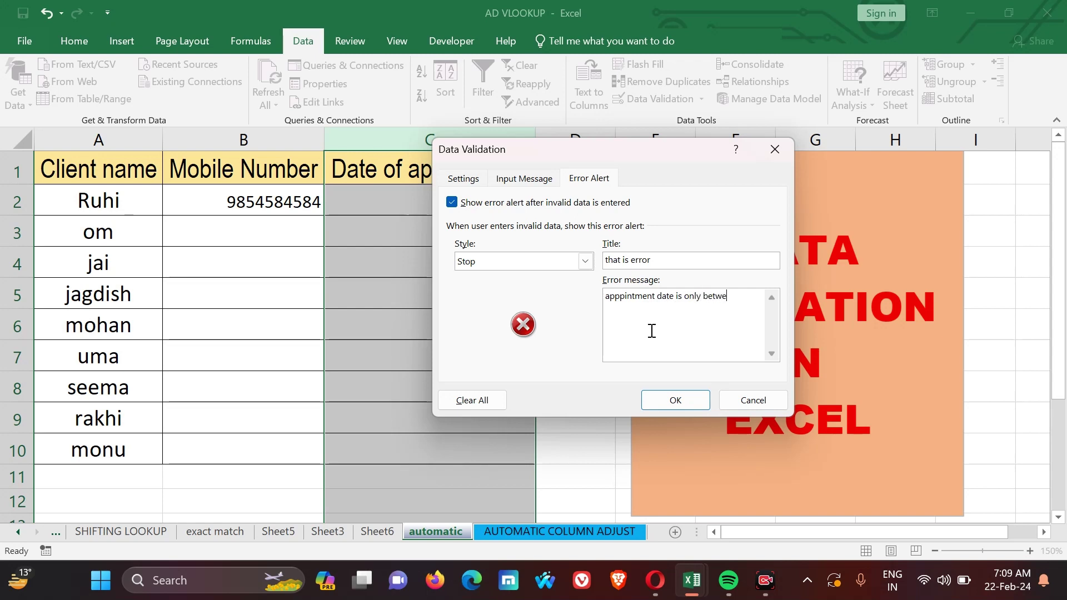
type("en 15-")
type("024 to")
type("1")
key("BackSpace")
type("21-3-")
type("2024")
Apply the date rule, then test 13-3-2024 in C2 (accepted) and 25-3-2024 in C3 (rejected).
left_click(674, 399)
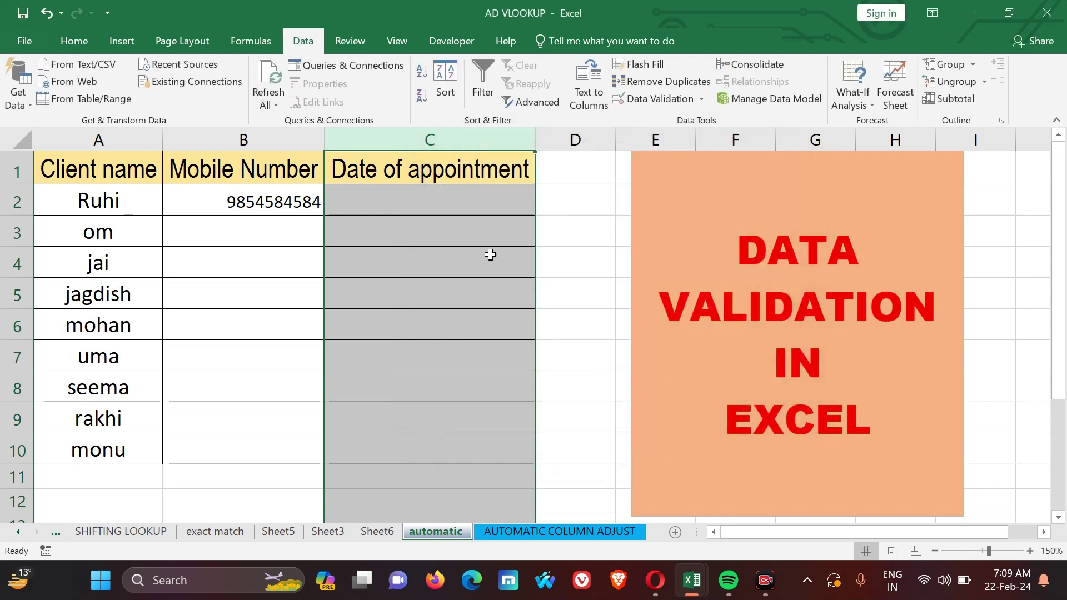
left_click(452, 205)
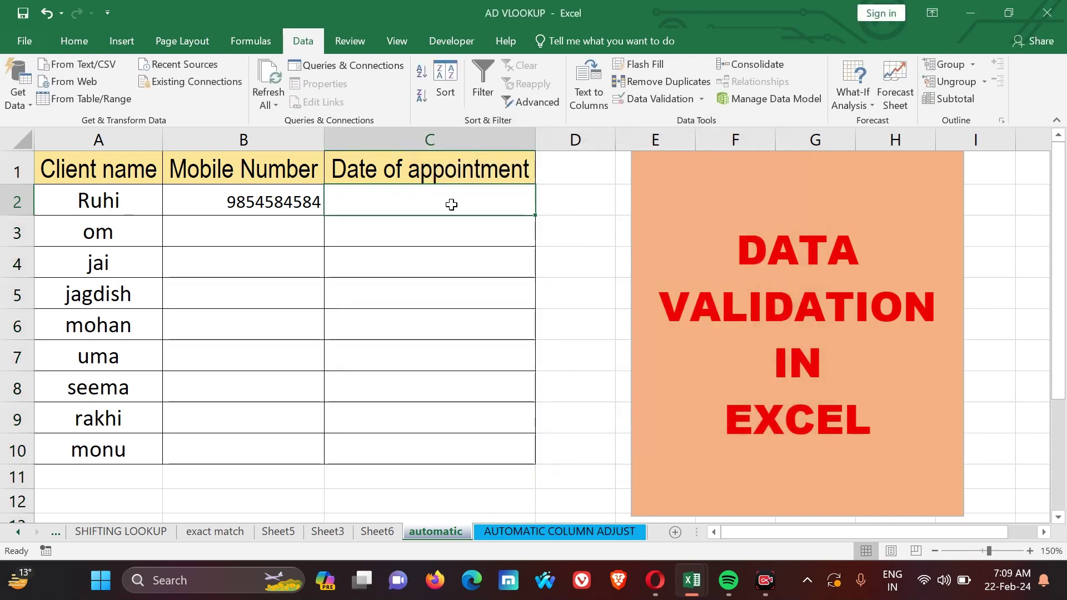
type("1")
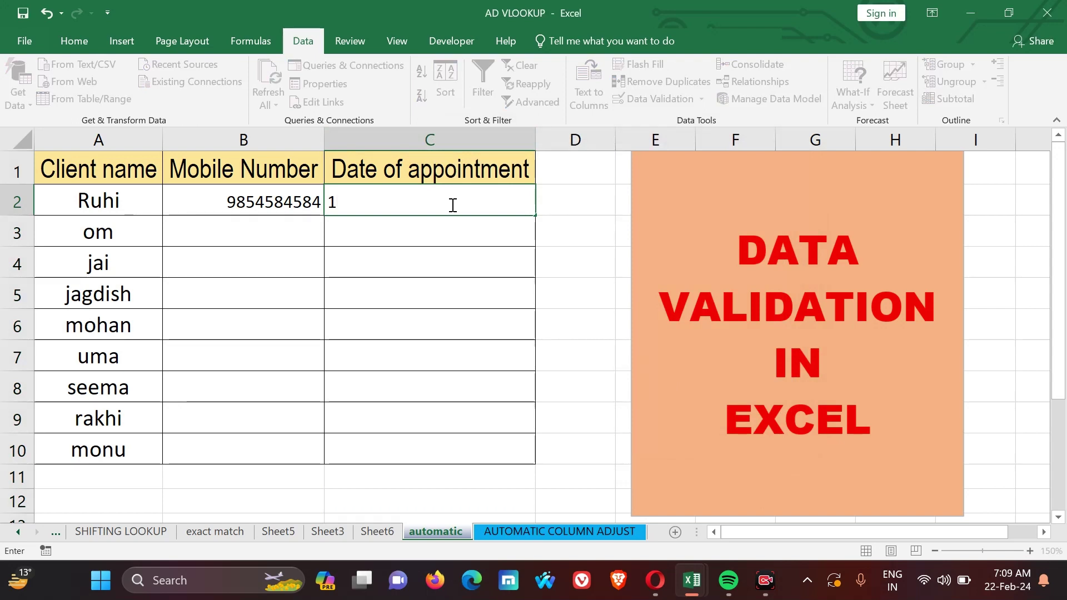
type("3-3-")
type("2024")
key("Return")
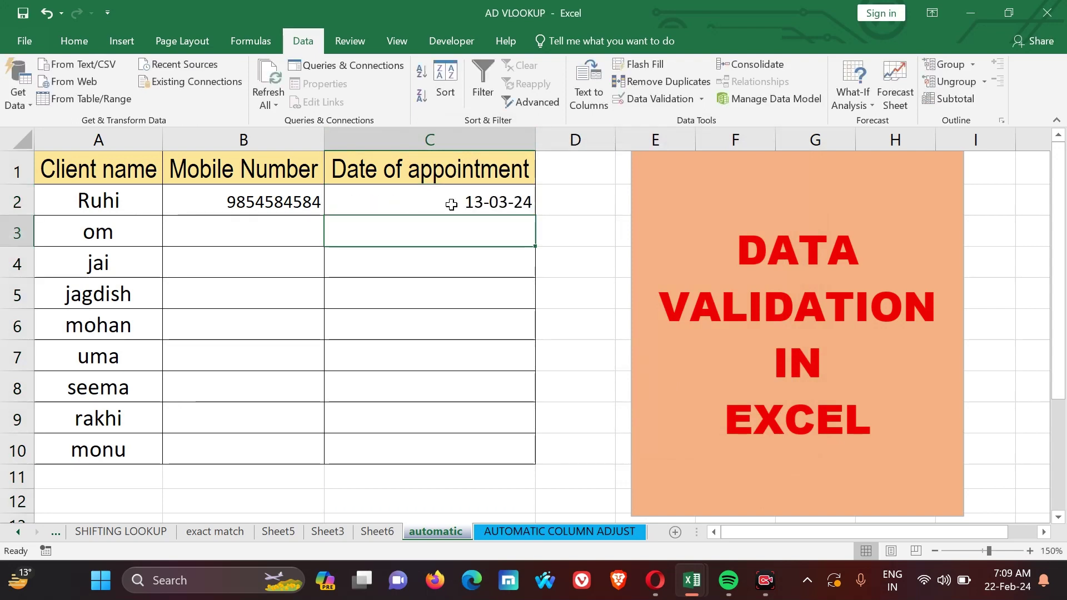
type("25-")
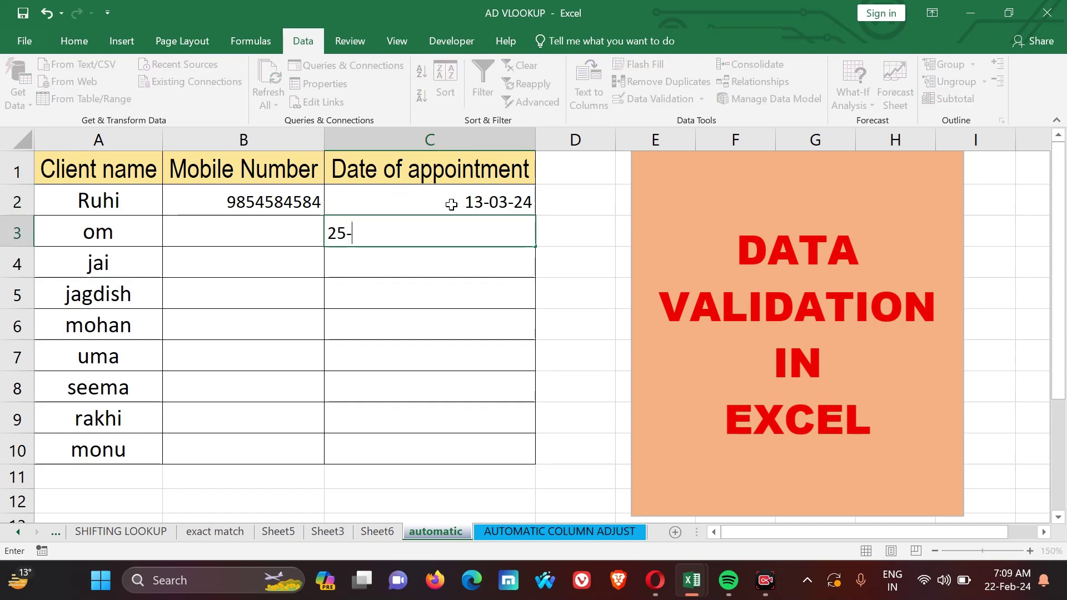
type("3-2024")
key("Return")
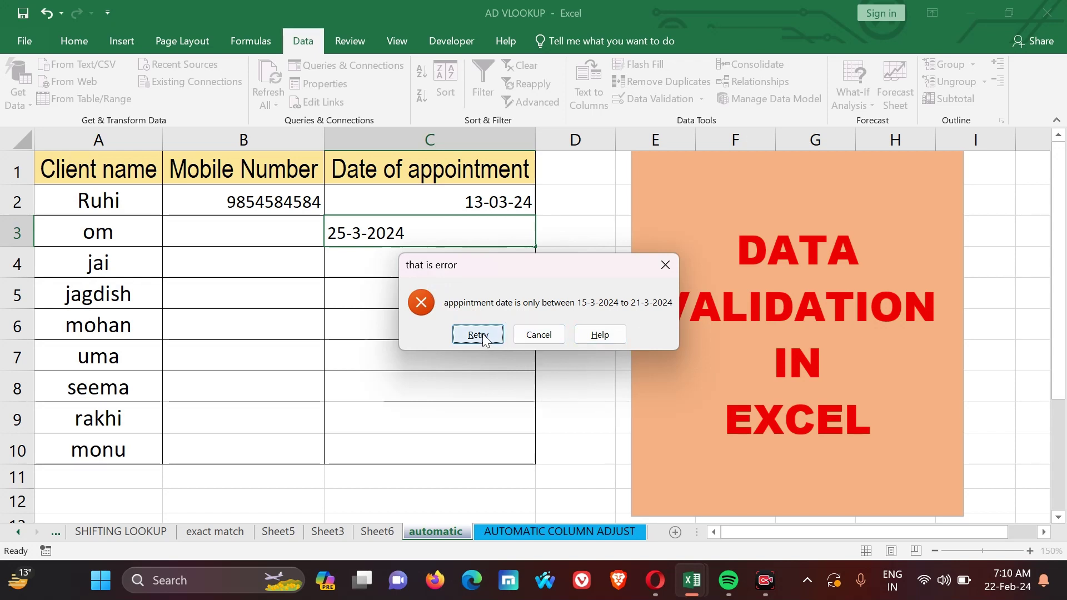
left_click(537, 334)
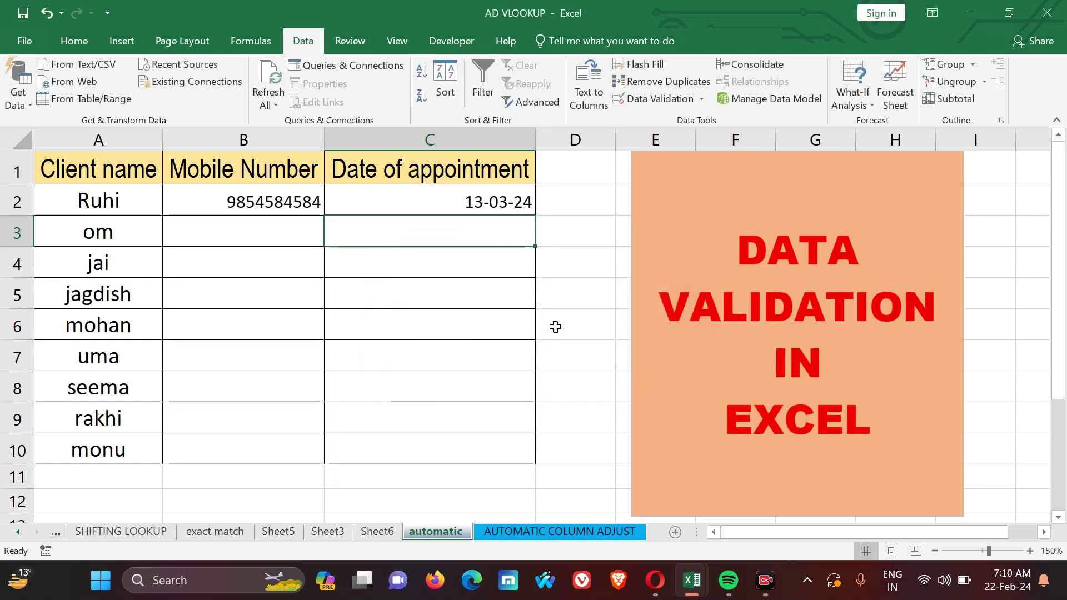